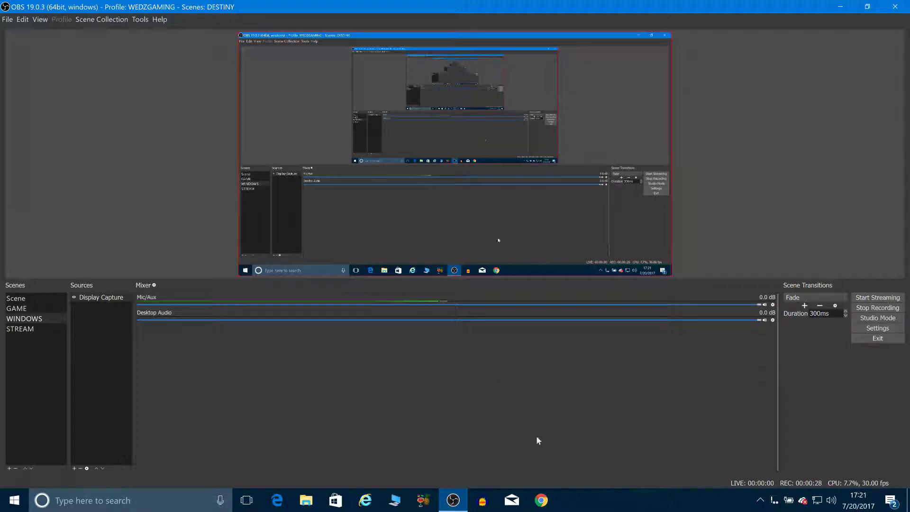
Launch Movie Studio Platinum 14.0 and create a project named THUMBNAIL TESTING TUTORIAL that matches the settings of MyStream_7.mp4.
{"action": "left_click", "coordinate": [14, 506]}
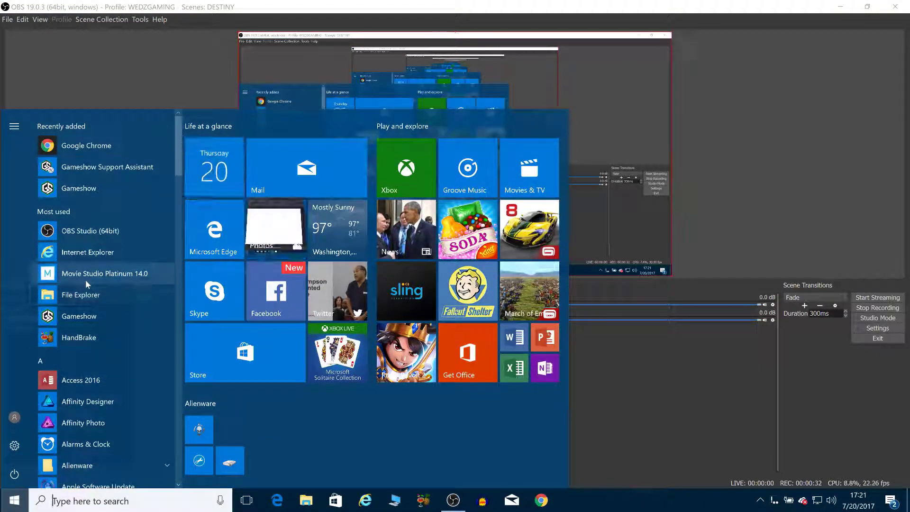
{"action": "left_click", "coordinate": [84, 274]}
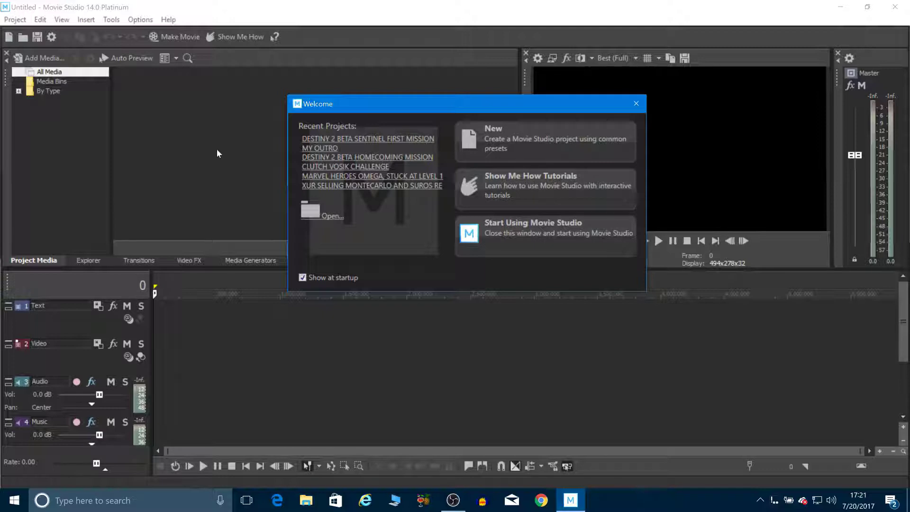
{"action": "left_click", "coordinate": [501, 133]}
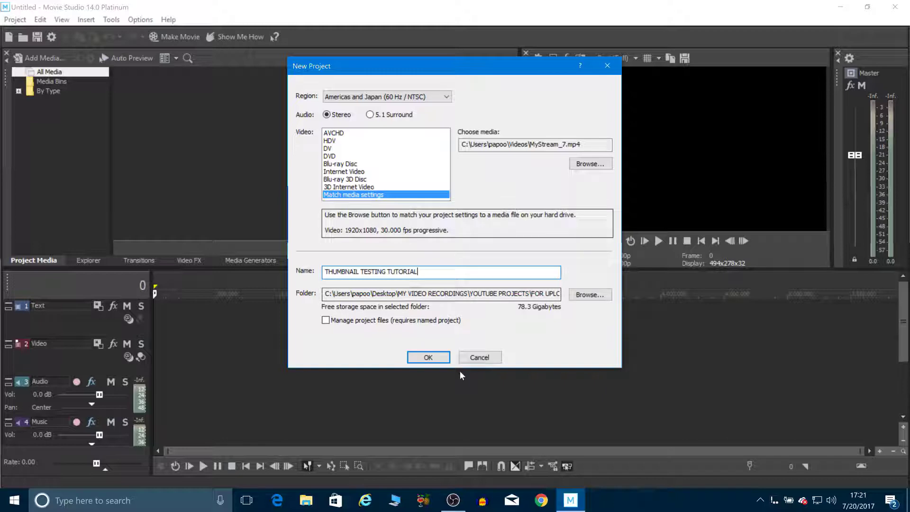
{"action": "left_click", "coordinate": [428, 356]}
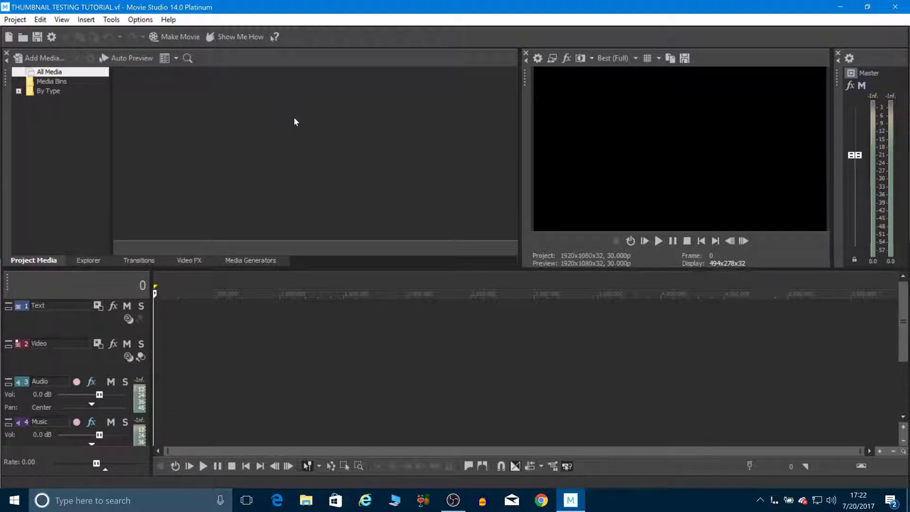
{"action": "left_click", "coordinate": [41, 58]}
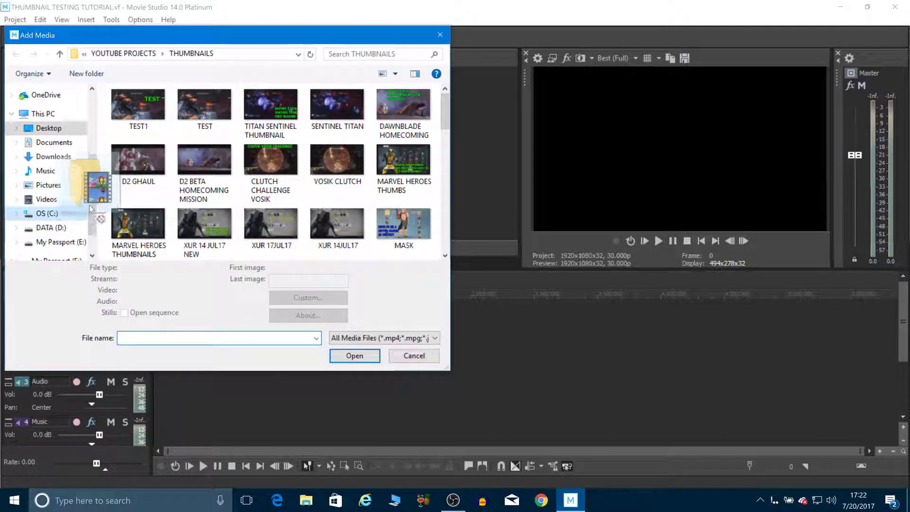
{"action": "scroll", "coordinate": [89, 201], "scroll_direction": "down", "scroll_amount": 2}
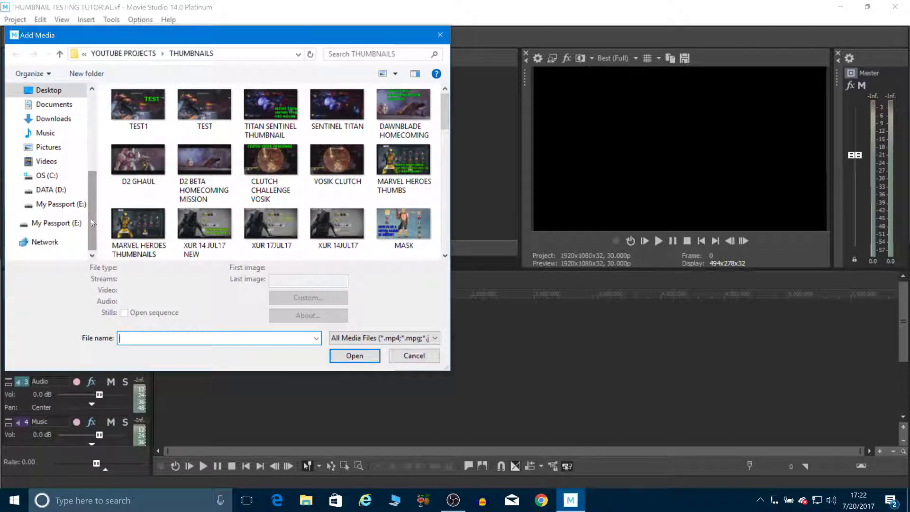
{"action": "scroll", "coordinate": [91, 214], "scroll_direction": "up", "scroll_amount": 2}
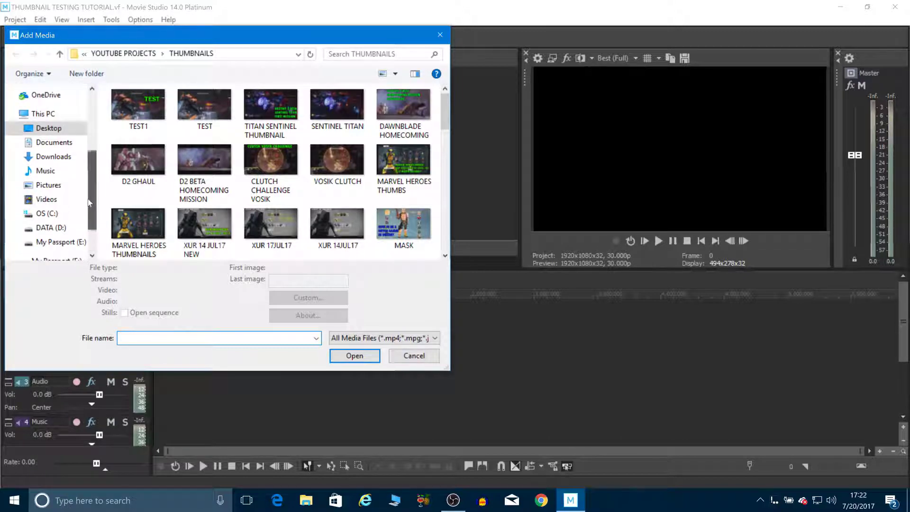
{"action": "left_click", "coordinate": [47, 128]}
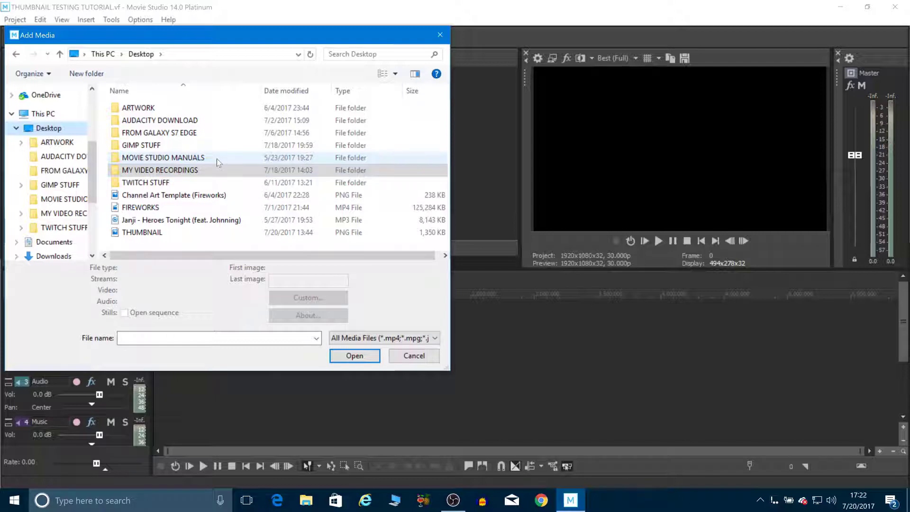
{"action": "double_click", "coordinate": [152, 171]}
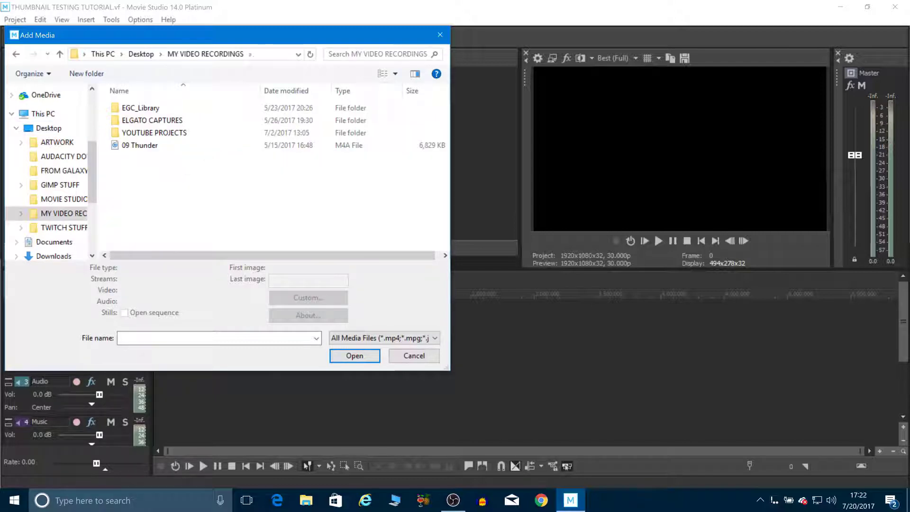
{"action": "double_click", "coordinate": [161, 133]}
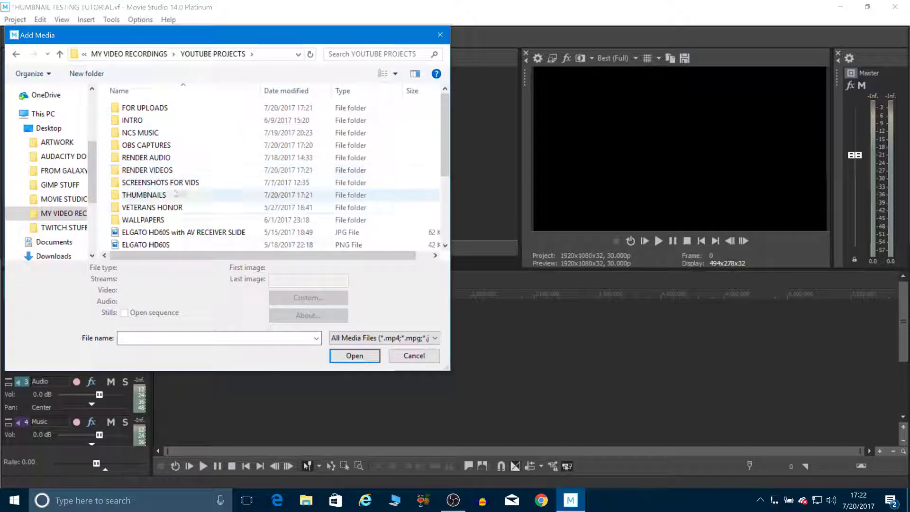
{"action": "double_click", "coordinate": [147, 146]}
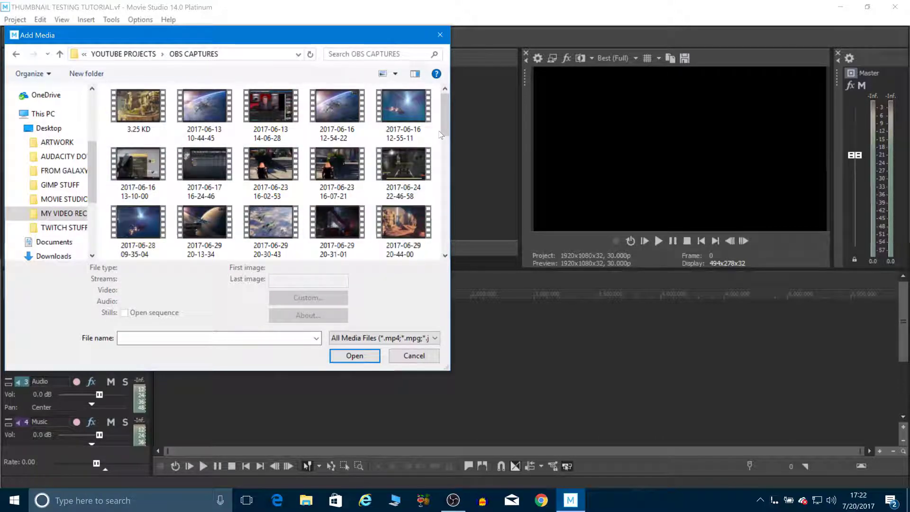
{"action": "left_click_drag", "start_coordinate": [442, 123], "coordinate": [442, 206]}
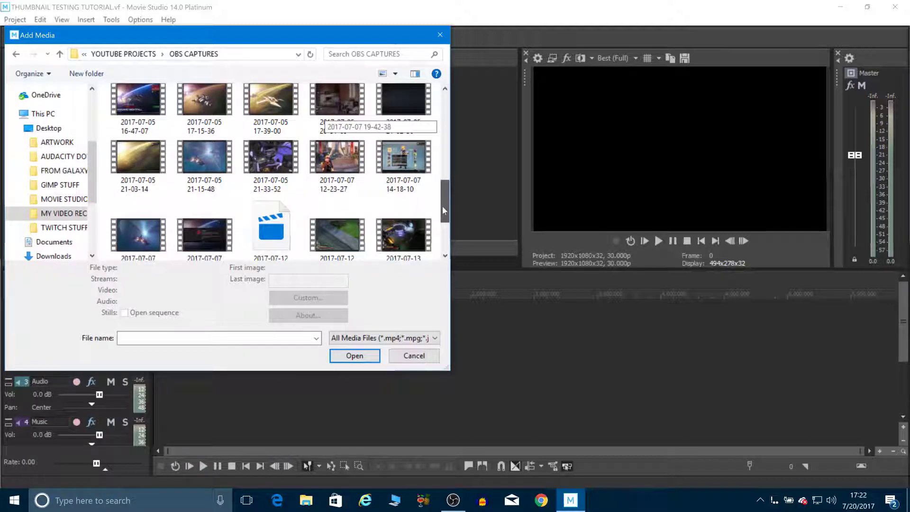
{"action": "left_click", "coordinate": [337, 158]}
{"action": "left_click", "coordinate": [365, 369]}
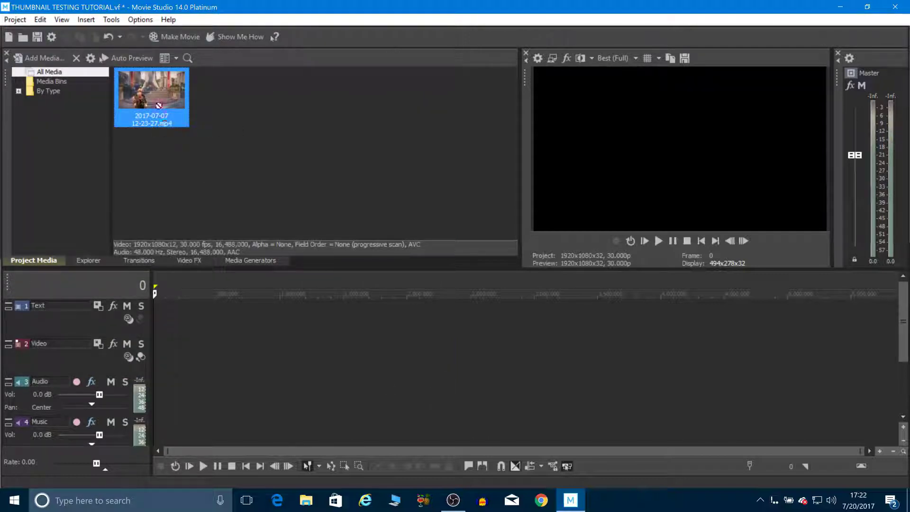
Place the imported gameplay clip on the Video track and delete its audio event from the Audio track.
{"action": "left_click_drag", "start_coordinate": [159, 107], "coordinate": [232, 372]}
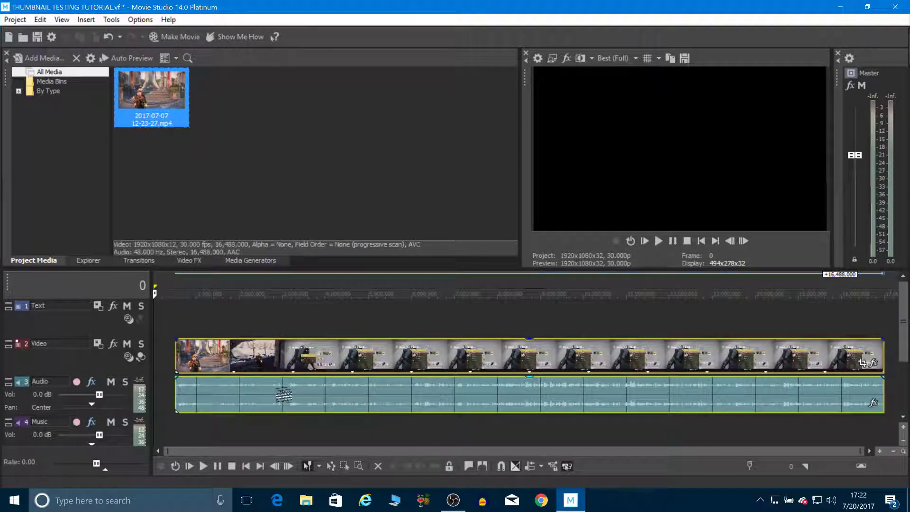
{"action": "left_click", "coordinate": [284, 396]}
{"action": "right_click", "coordinate": [329, 392]}
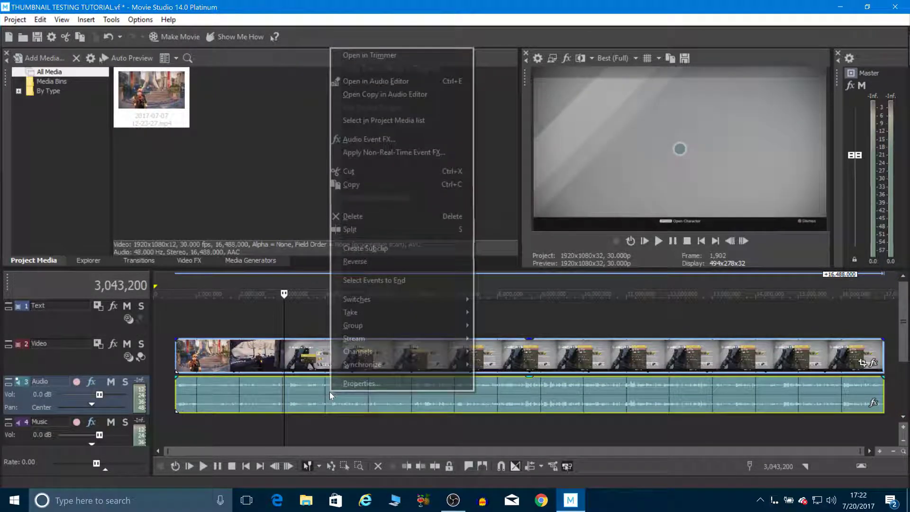
{"action": "left_click", "coordinate": [360, 216]}
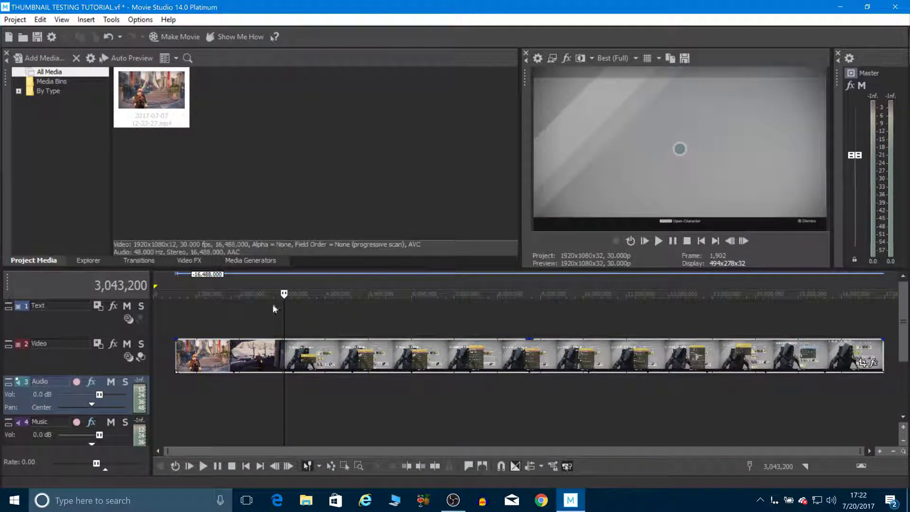
Scrub and play through the early gameplay footage, and park the playhead on frame 1,308 showing the flaming character.
{"action": "left_click_drag", "start_coordinate": [284, 294], "coordinate": [203, 312]}
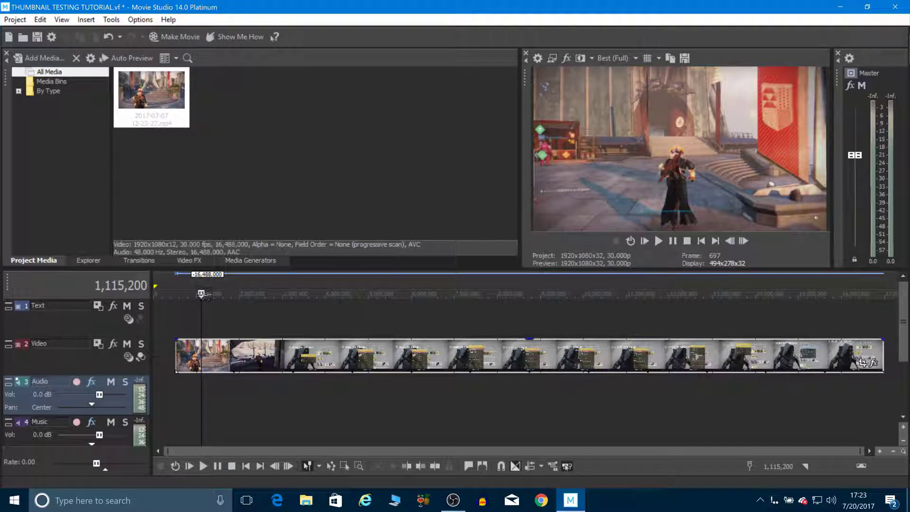
{"action": "left_click_drag", "start_coordinate": [201, 294], "coordinate": [245, 308]}
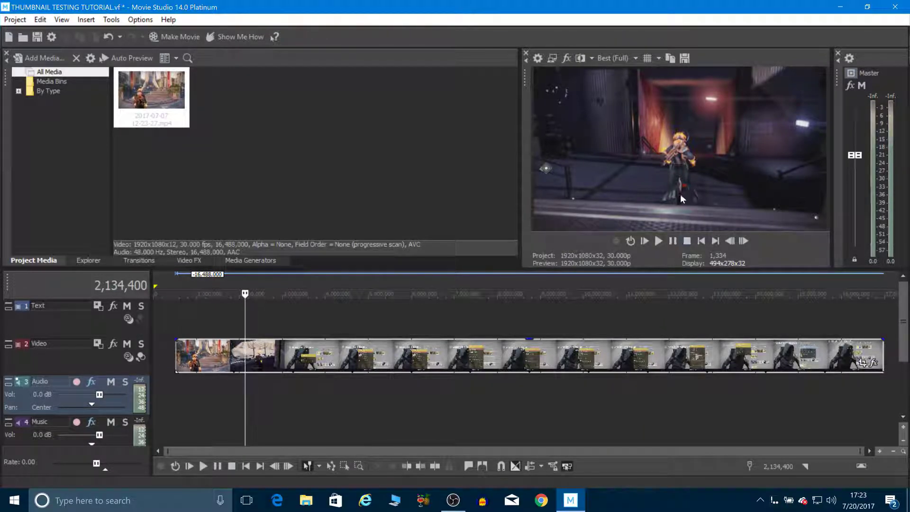
{"action": "left_click", "coordinate": [673, 242]}
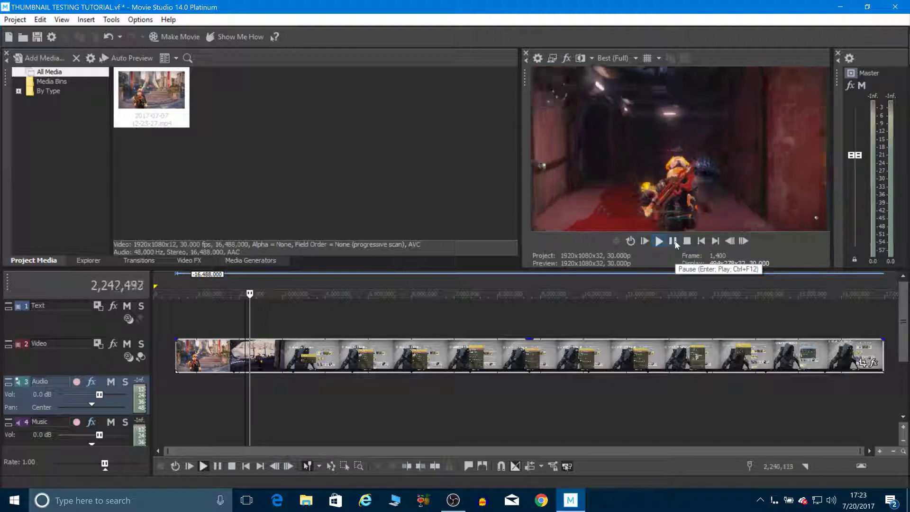
{"action": "left_click", "coordinate": [673, 241]}
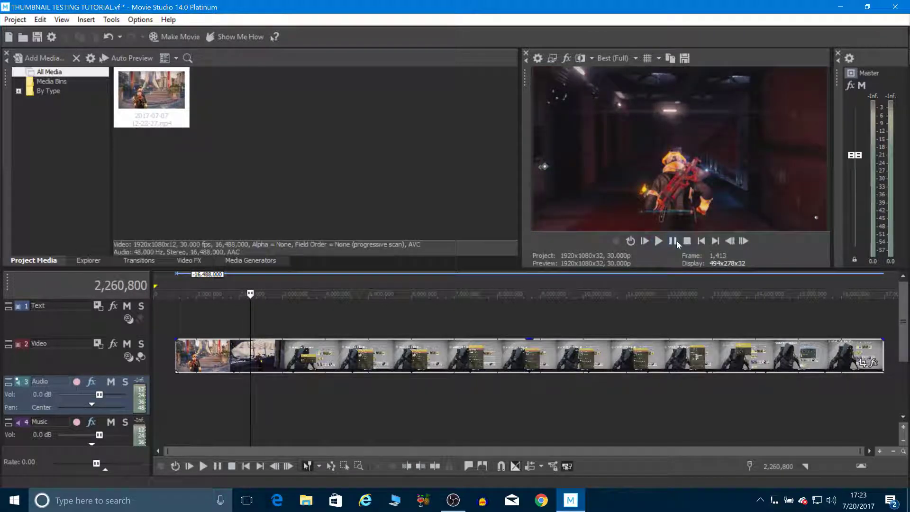
{"action": "left_click", "coordinate": [673, 241]}
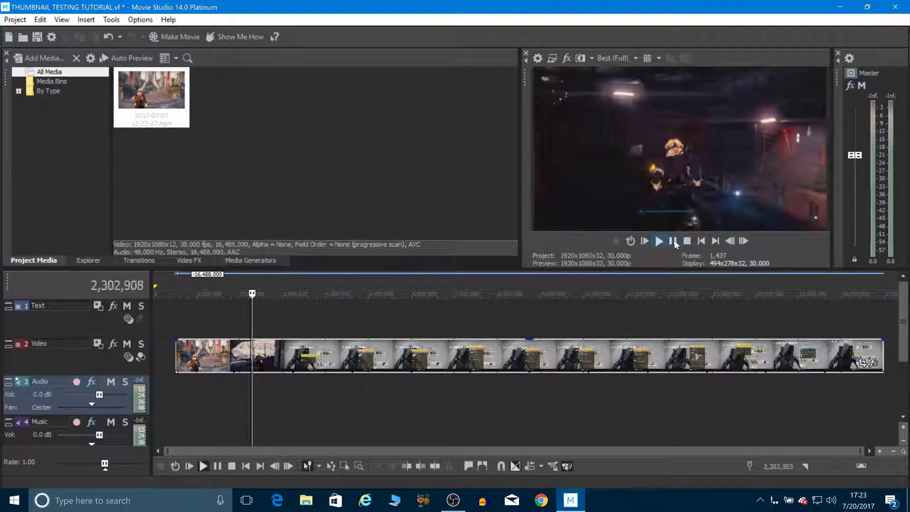
{"action": "left_click", "coordinate": [674, 241]}
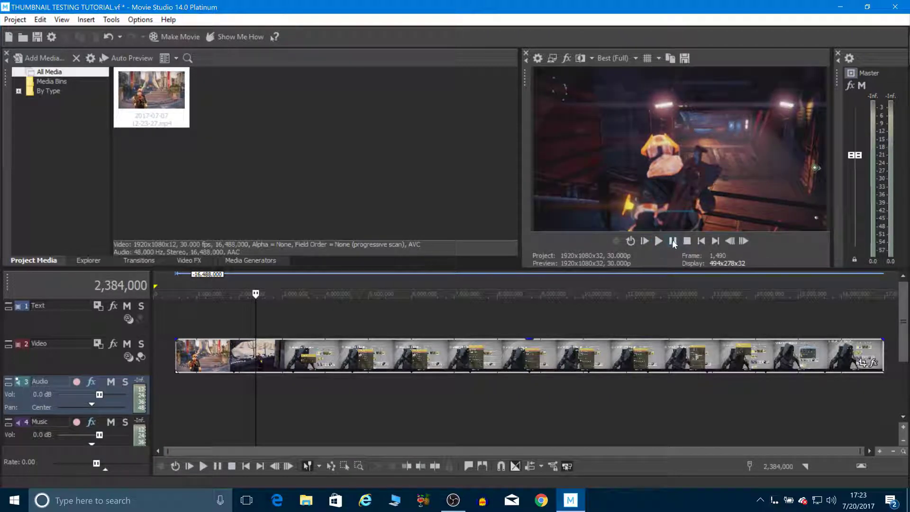
{"action": "left_click_drag", "start_coordinate": [256, 294], "coordinate": [243, 312]}
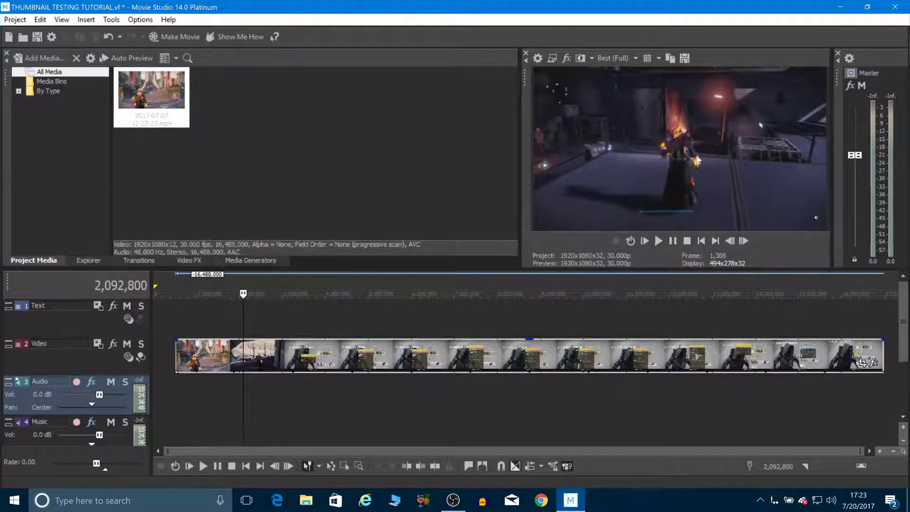
Save a snapshot of the current preview frame to the Desktop as a PNG named THUMBNAIL TEST.
{"action": "left_click", "coordinate": [685, 59]}
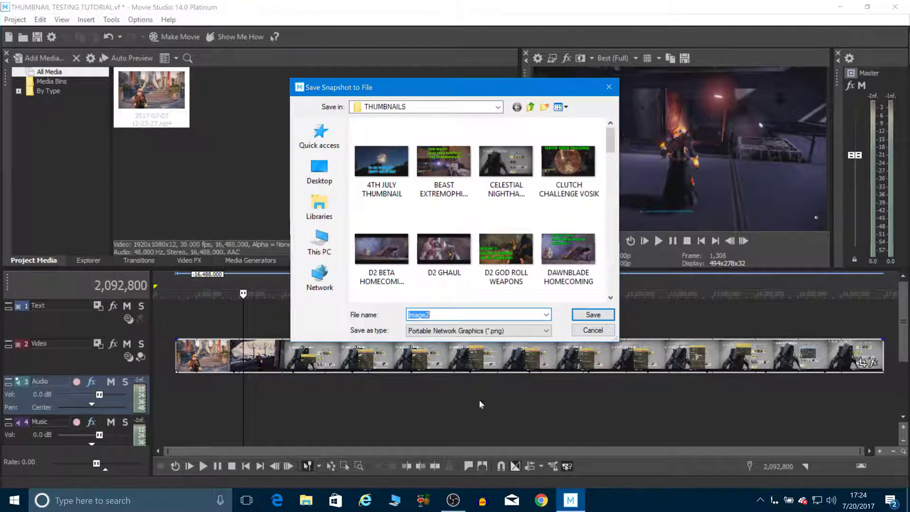
{"action": "left_click", "coordinate": [321, 176]}
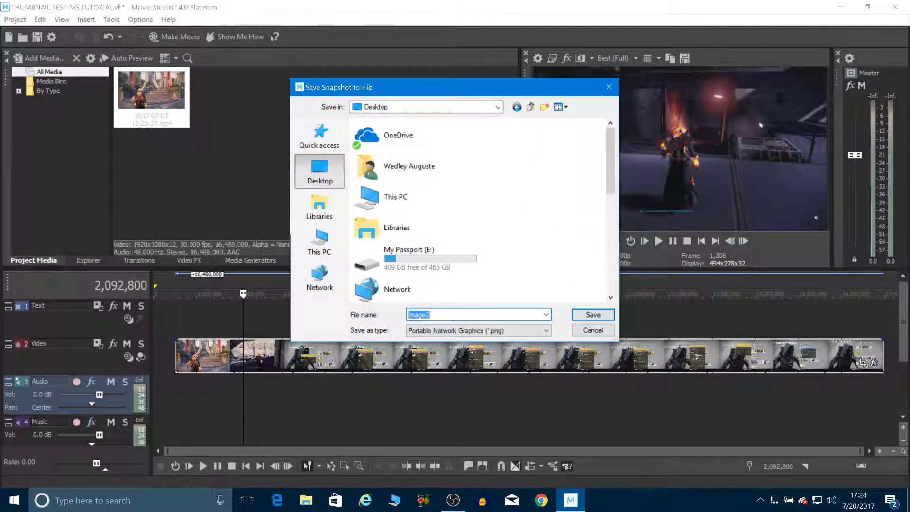
{"action": "type", "text": "THUM"}
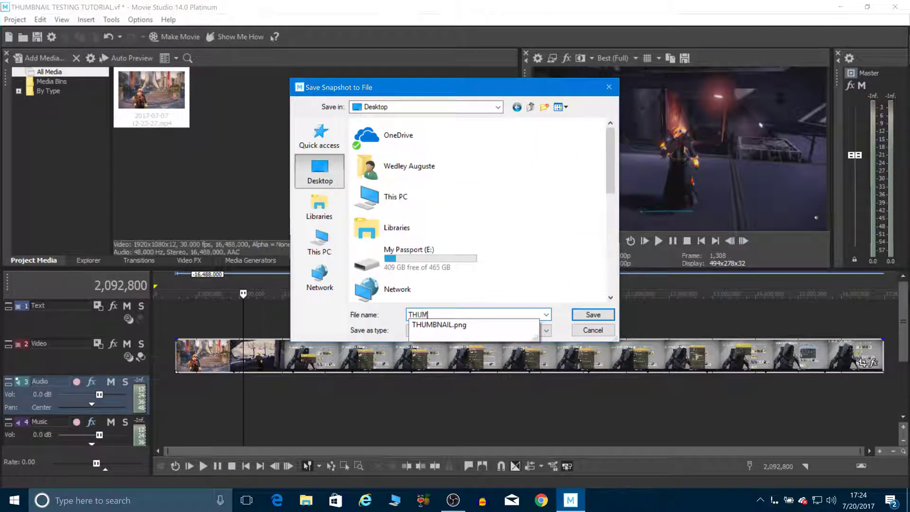
{"action": "type", "text": "BNAIL TEST"}
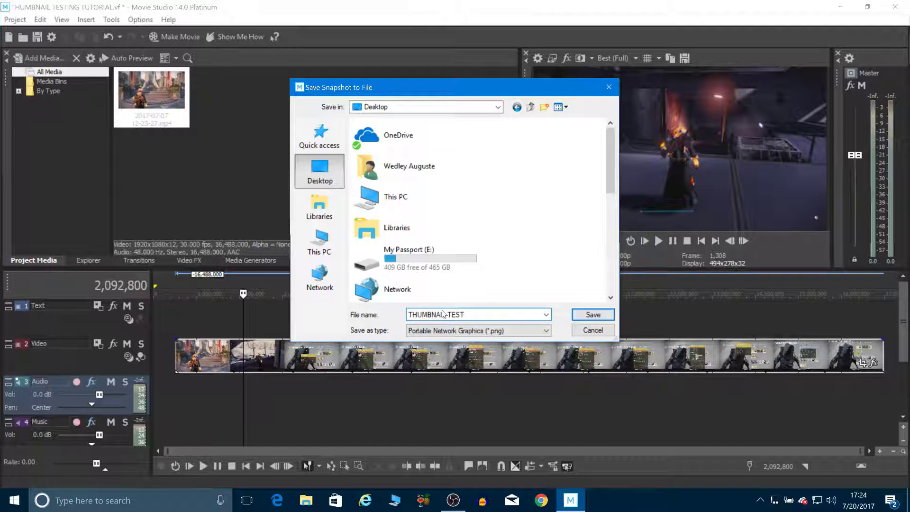
{"action": "left_click", "coordinate": [592, 315]}
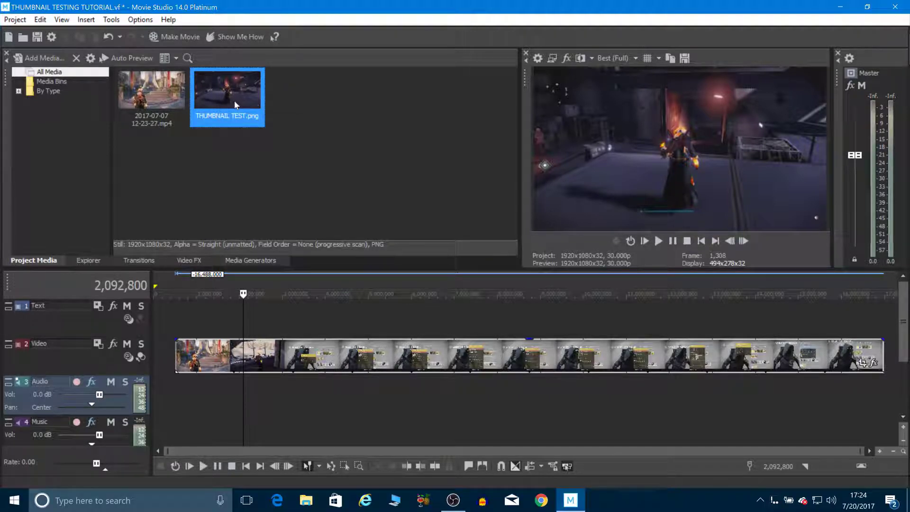
Close the THUMBNAIL TESTING TUTORIAL project without saving its changes.
{"action": "left_click", "coordinate": [15, 19]}
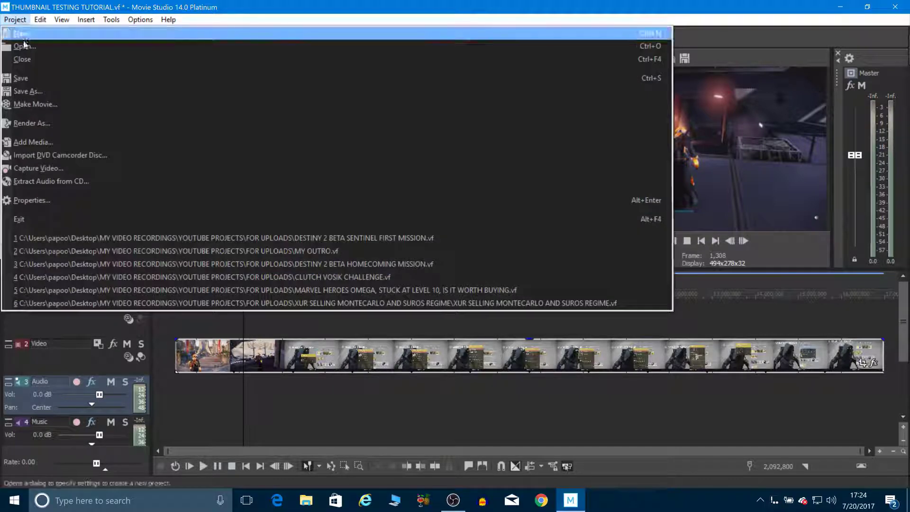
{"action": "left_click", "coordinate": [24, 59]}
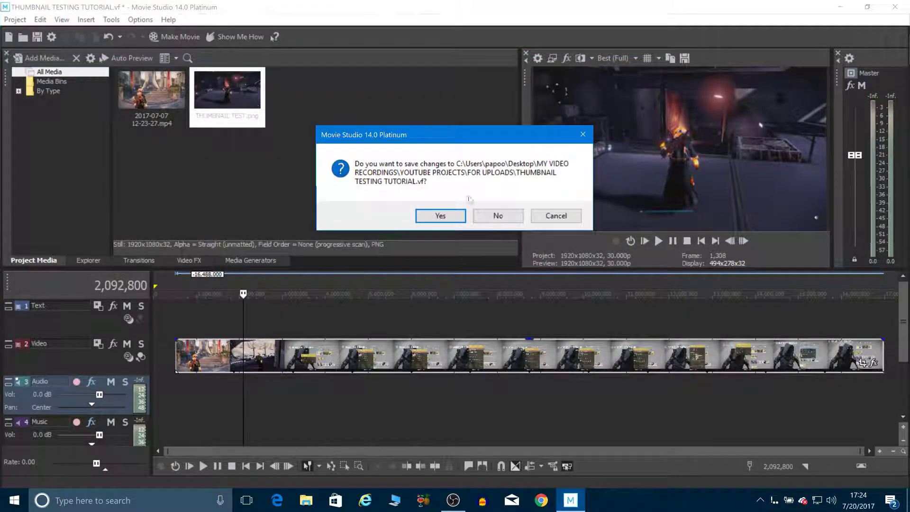
{"action": "left_click", "coordinate": [498, 216]}
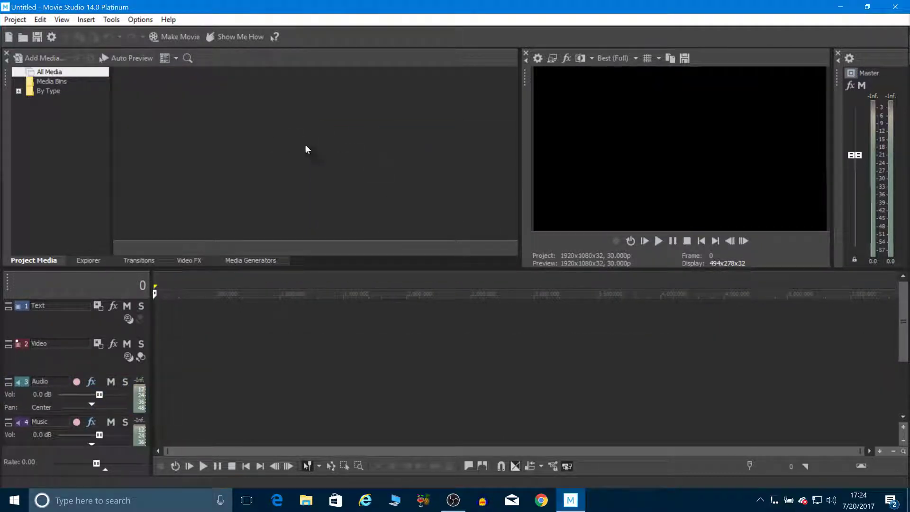
Import THUMBNAIL TEST.png from the Desktop and place it near the start of the empty Video track.
{"action": "left_click", "coordinate": [51, 58]}
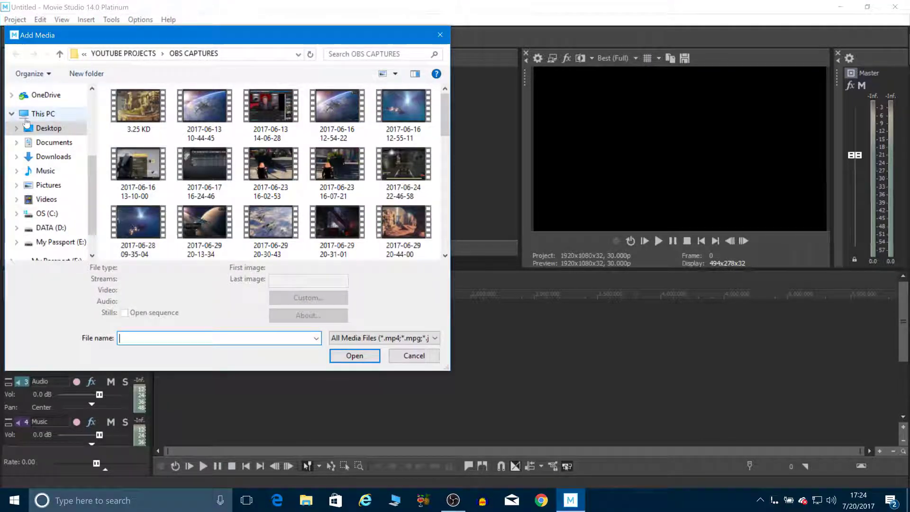
{"action": "left_click", "coordinate": [45, 129]}
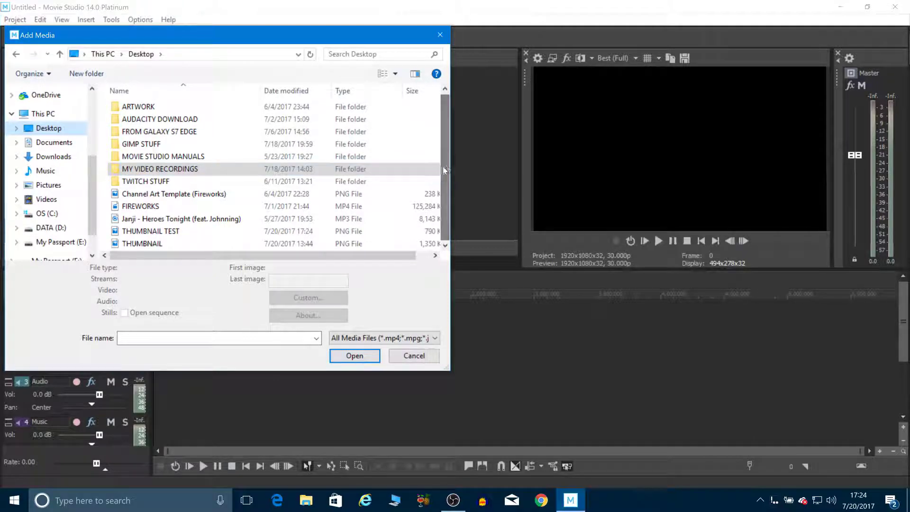
{"action": "left_click", "coordinate": [148, 232]}
{"action": "left_click", "coordinate": [355, 353]}
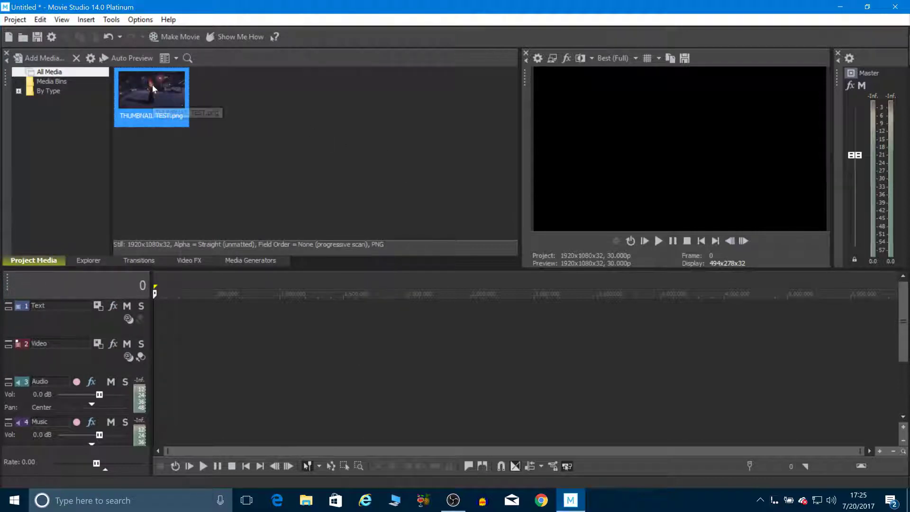
{"action": "left_click_drag", "start_coordinate": [152, 84], "coordinate": [172, 355]}
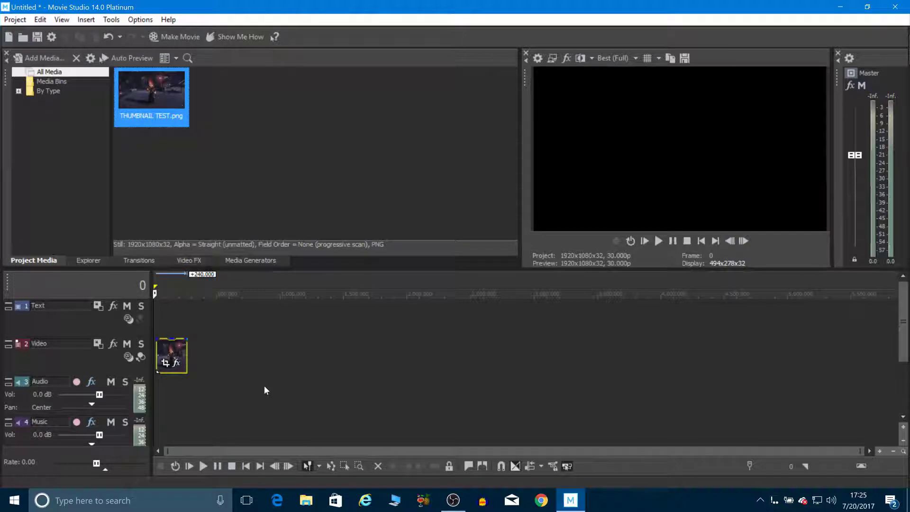
Insert a text media event on the Text track at the middle of the THUMBNAIL TEST.png clip.
{"action": "left_click", "coordinate": [172, 355]}
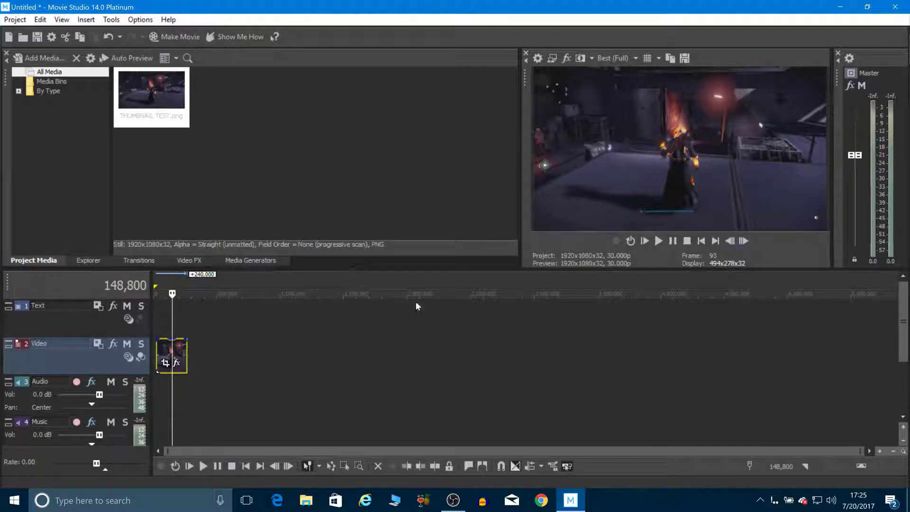
{"action": "right_click", "coordinate": [165, 319]}
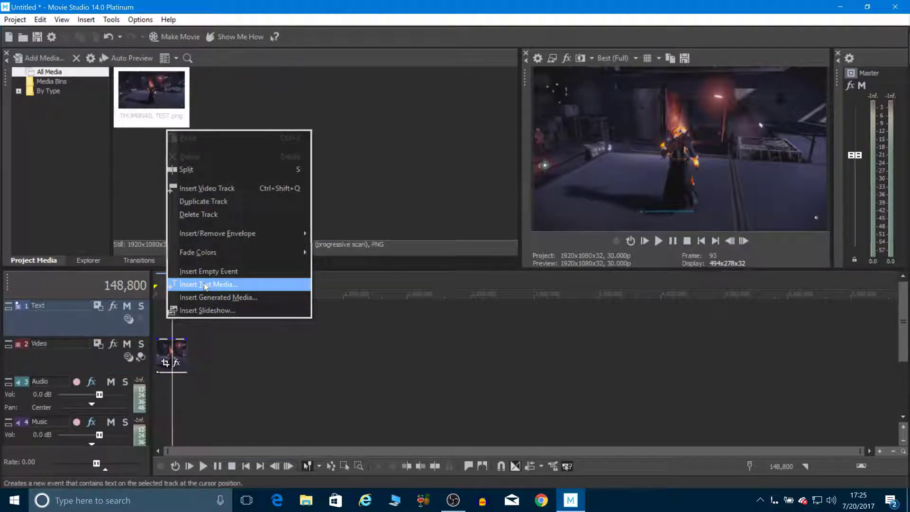
{"action": "left_click", "coordinate": [205, 284]}
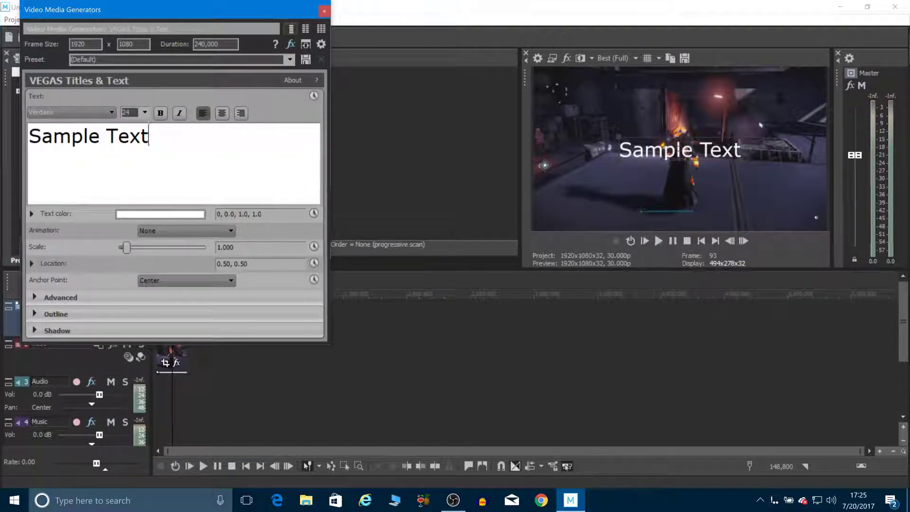
Replace the sample text with THUMBNAIL TEST FOR YOUTUBE.
{"action": "key", "text": "ctrl+a"}
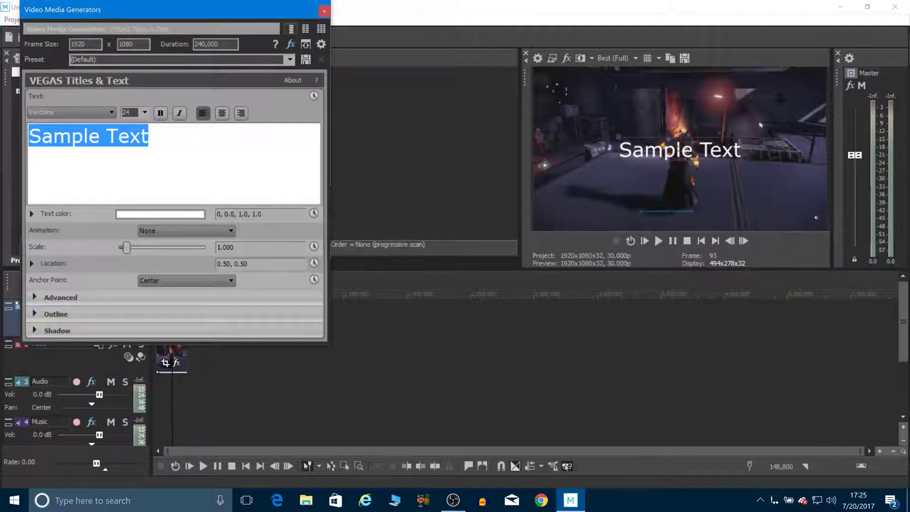
{"action": "type", "text": "THUN"}
{"action": "key", "text": "BackSpace"}
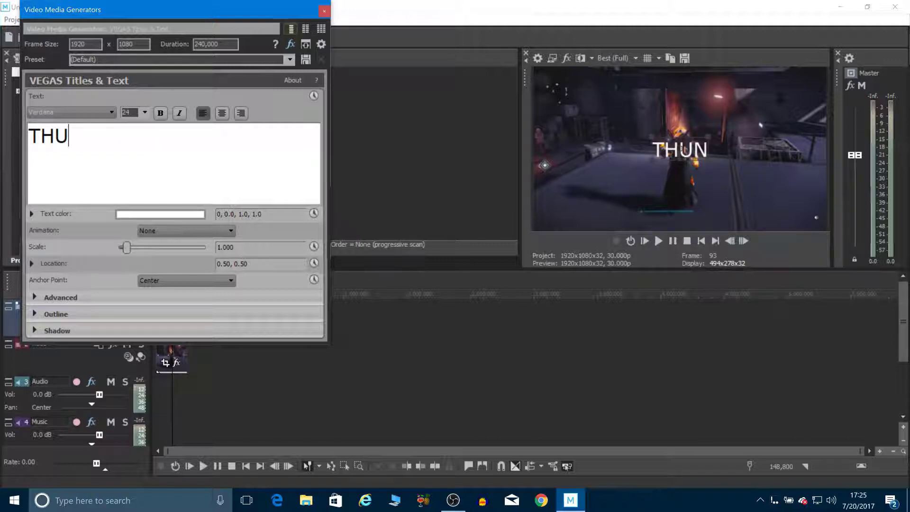
{"action": "type", "text": "MBNAIL TEST"}
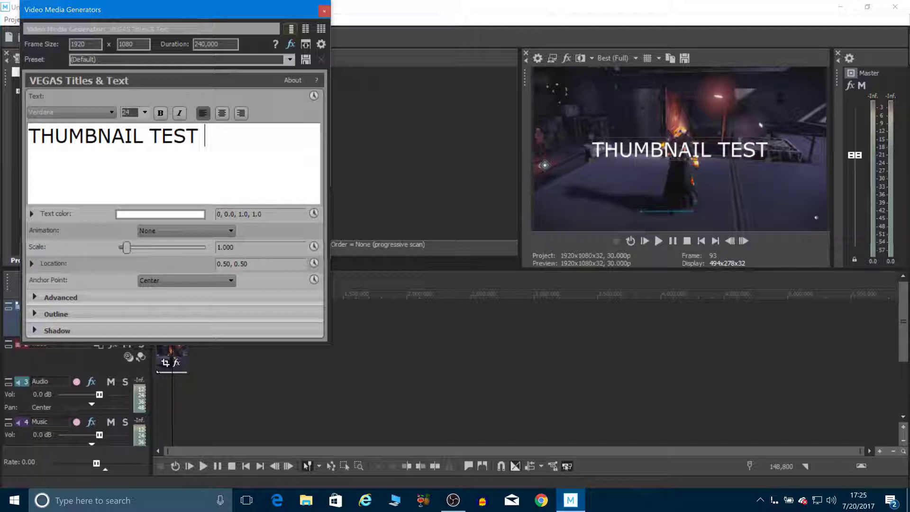
{"action": "type", "text": " FOR T"}
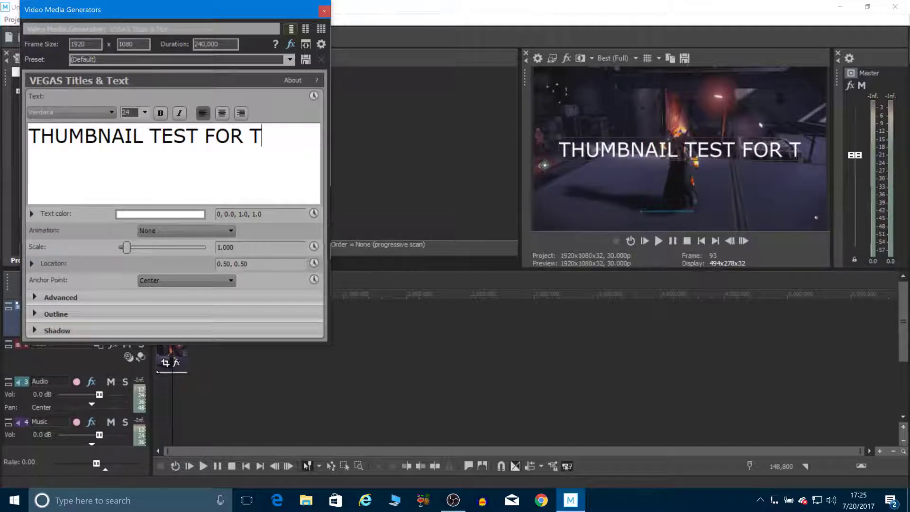
{"action": "key", "text": "BackSpace"}
{"action": "type", "text": "YOUTUBE"}
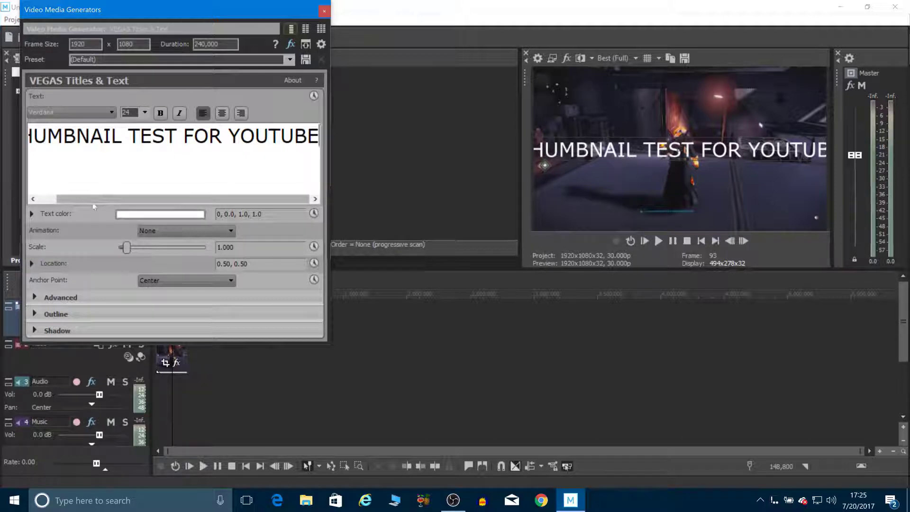
Format the whole title in the bold Tw Cen MT Condensed Ext font.
{"action": "key", "text": "Home"}
{"action": "key", "text": "shift+Right"}
{"action": "key", "text": "shift+Right"}
{"action": "key", "text": "shift+Right"}
{"action": "key", "text": "shift+Right"}
{"action": "key", "text": "shift+Right"}
{"action": "key", "text": "shift+Right"}
{"action": "key", "text": "shift+Right"}
{"action": "key", "text": "shift+Right"}
{"action": "key", "text": "shift+Right"}
{"action": "key", "text": "shift+Right"}
{"action": "key", "text": "shift+Right"}
{"action": "key", "text": "shift+Right"}
{"action": "key", "text": "shift+Right"}
{"action": "key", "text": "shift+Right"}
{"action": "key", "text": "shift+Right"}
{"action": "key", "text": "shift+Right"}
{"action": "key", "text": "shift+Right"}
{"action": "key", "text": "shift+Right"}
{"action": "key", "text": "shift+Right"}
{"action": "key", "text": "shift+Right"}
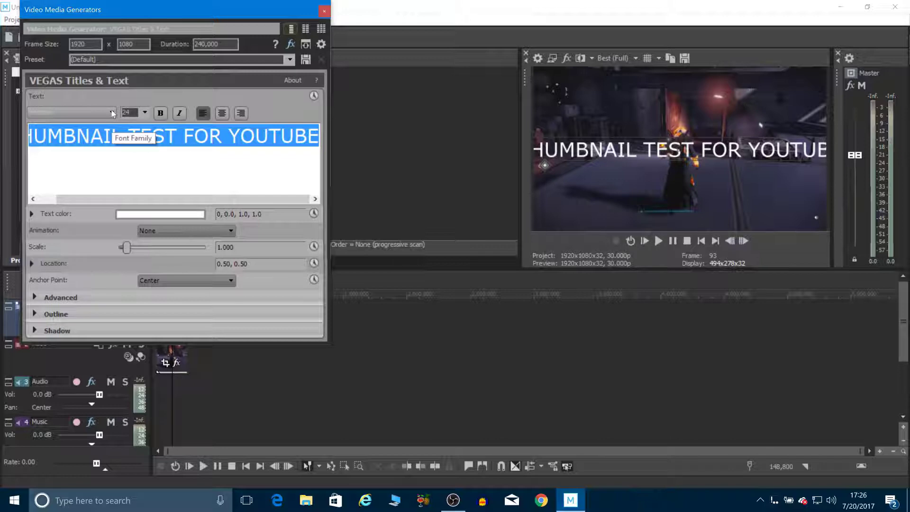
{"action": "left_click", "coordinate": [112, 113]}
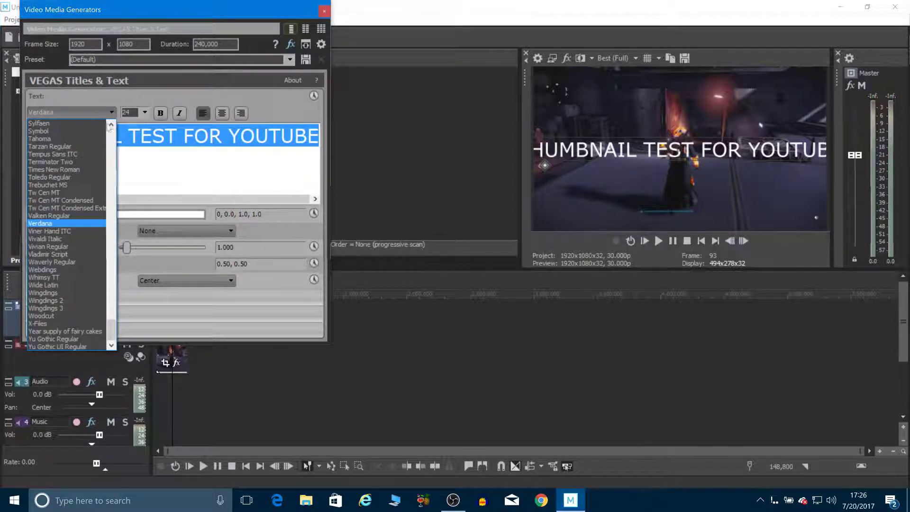
{"action": "left_click", "coordinate": [69, 207]}
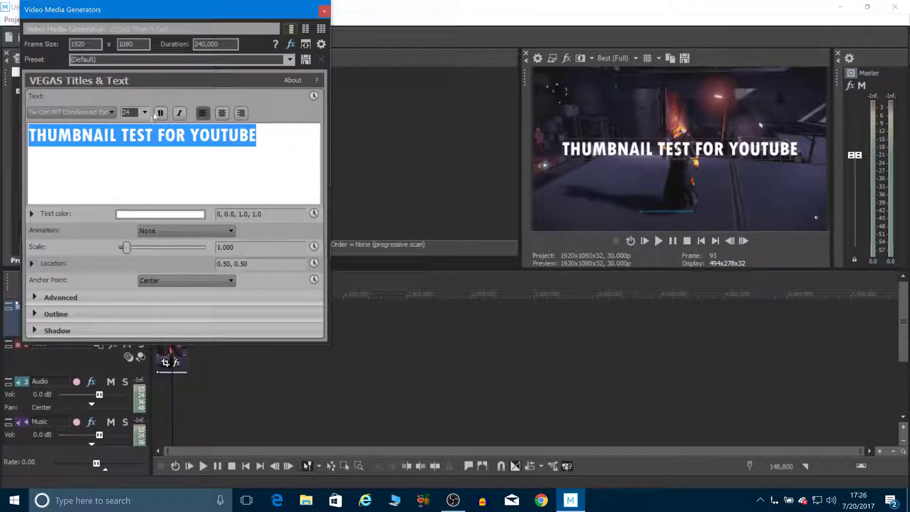
{"action": "left_click", "coordinate": [162, 116]}
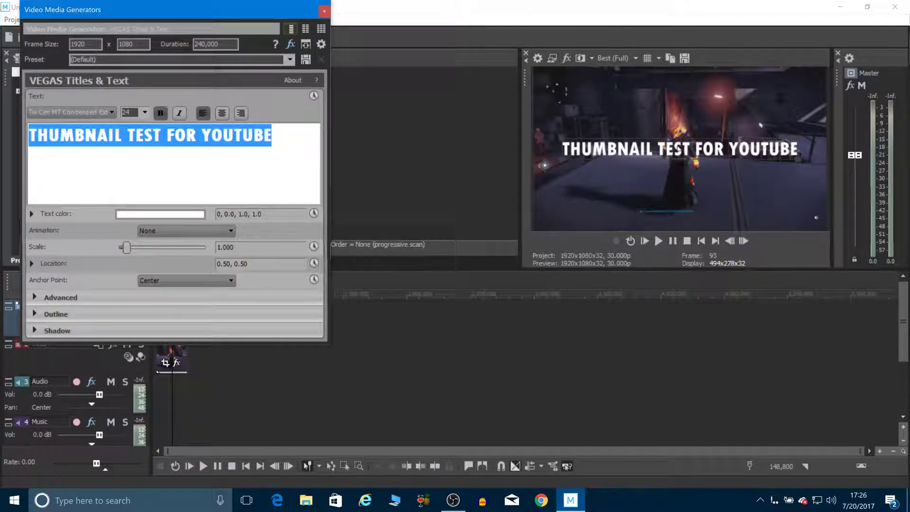
Move the title above the character to about 0.52, 0.78, and break it into two lines before FOR YOUTUBE.
{"action": "mouse_move", "coordinate": [733, 148]}
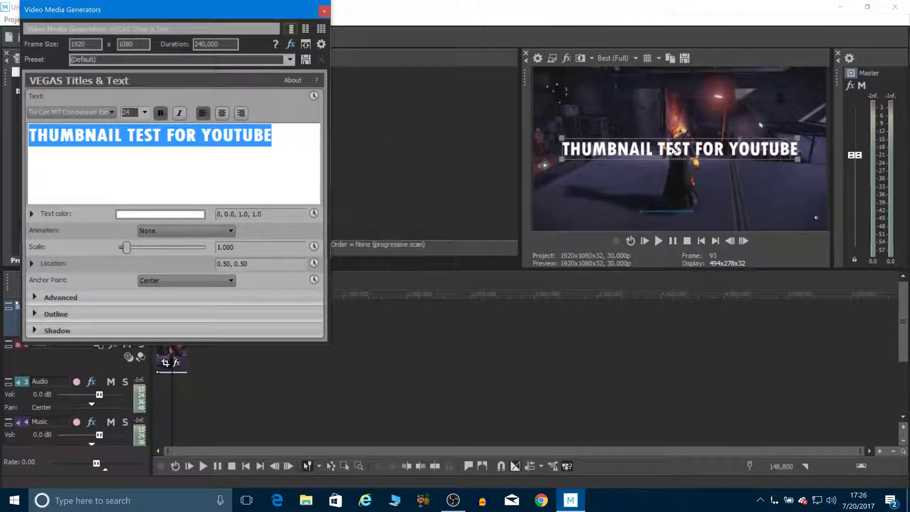
{"action": "left_click_drag", "start_coordinate": [683, 152], "coordinate": [695, 110]}
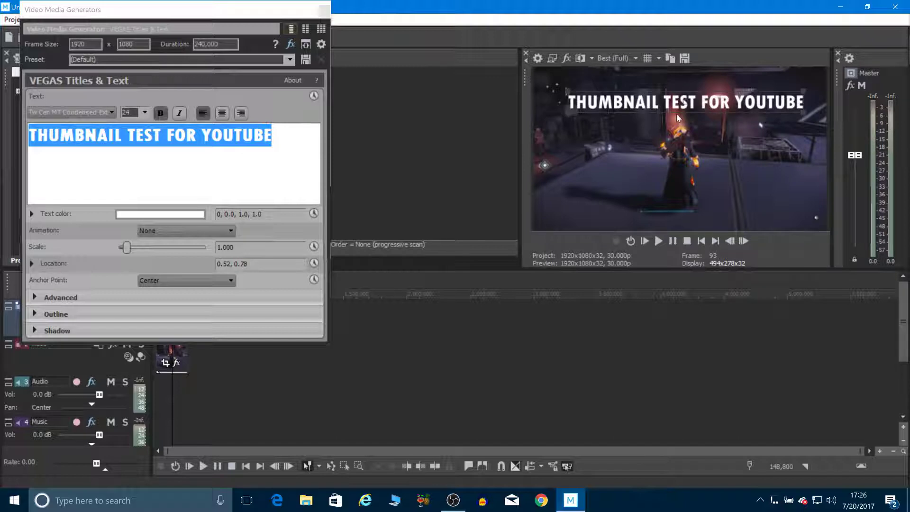
{"action": "left_click", "coordinate": [142, 139]}
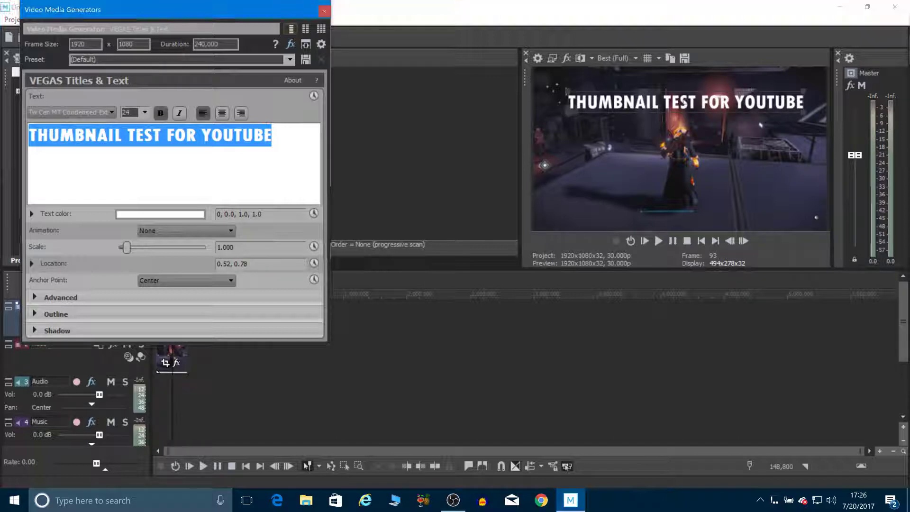
{"action": "left_click", "coordinate": [169, 137]}
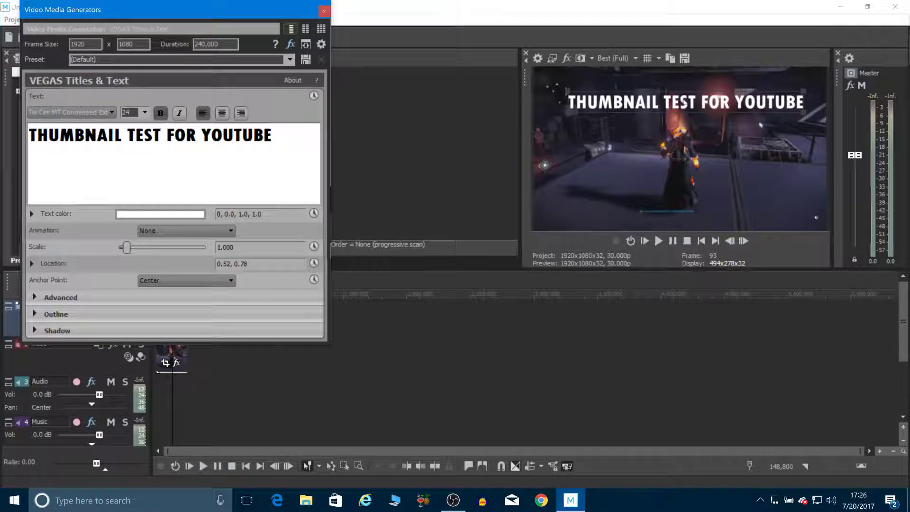
{"action": "key", "text": "Return"}
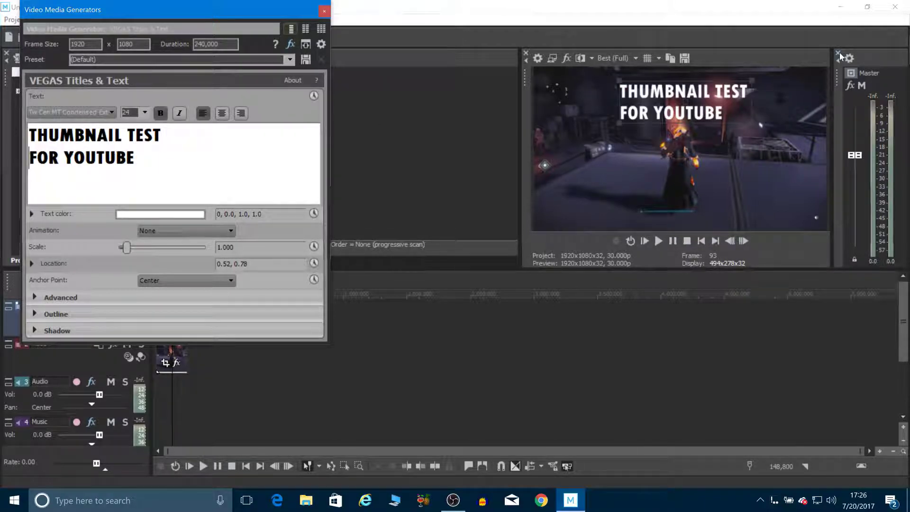
Scale the title to about 0.807 and place it in the upper-left corner of the frame at about 0.20, 0.85.
{"action": "mouse_move", "coordinate": [711, 122]}
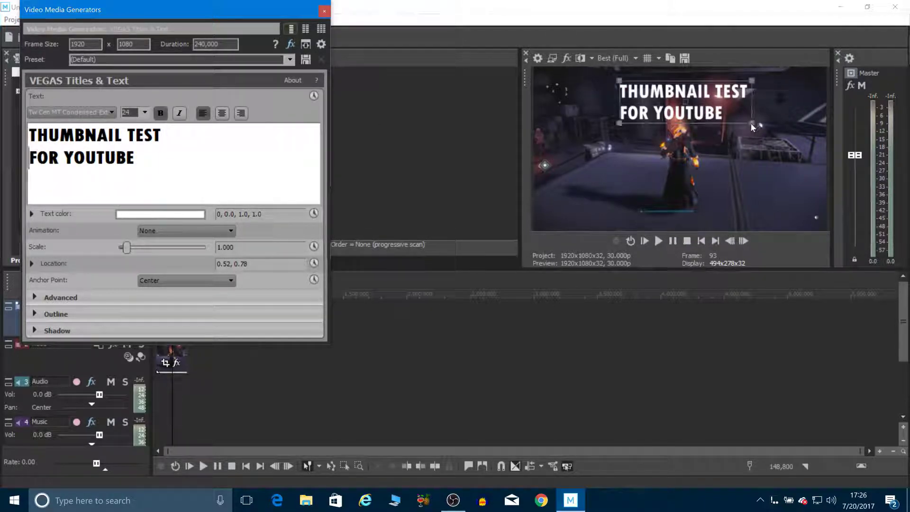
{"action": "left_click_drag", "start_coordinate": [751, 123], "coordinate": [763, 137]}
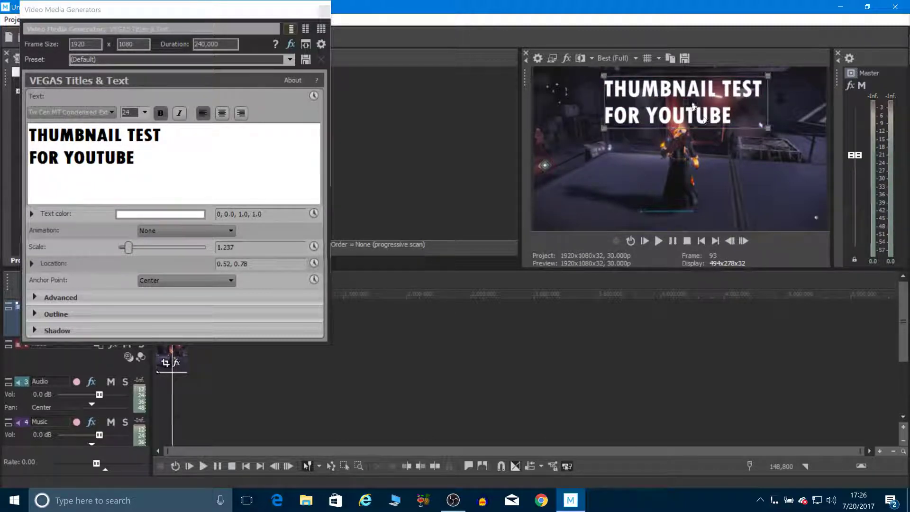
{"action": "left_click_drag", "start_coordinate": [696, 126], "coordinate": [624, 176]}
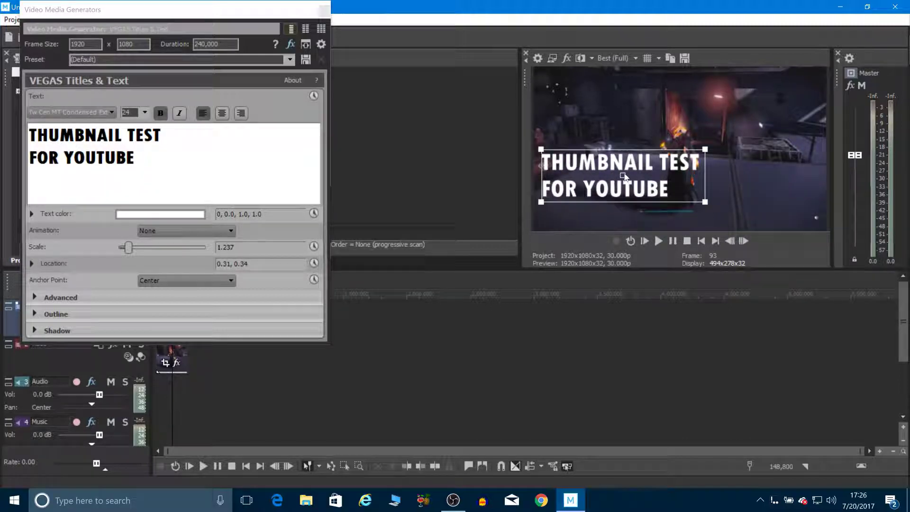
{"action": "left_click_drag", "start_coordinate": [706, 204], "coordinate": [590, 91]}
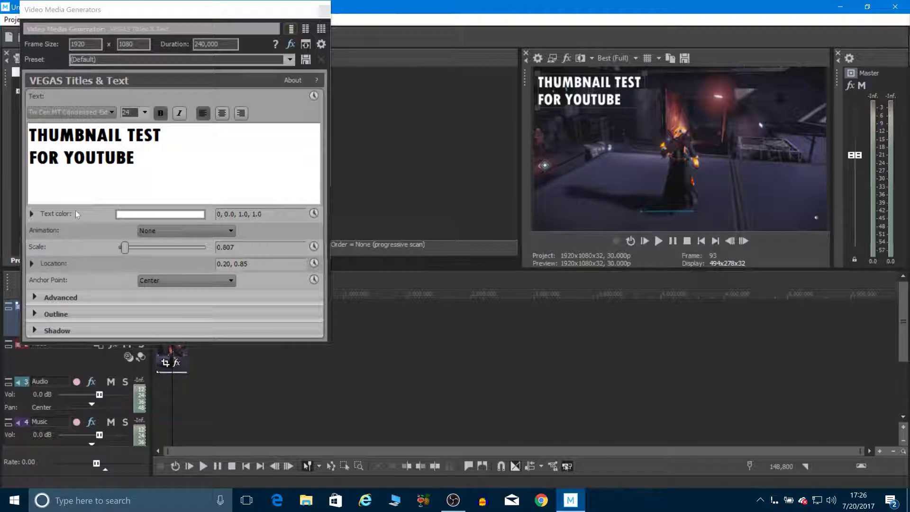
Try blue on the whole title, and set its text color to bright green, about 114, 0.97, 1.0, 1.0.
{"action": "left_click", "coordinate": [29, 158]}
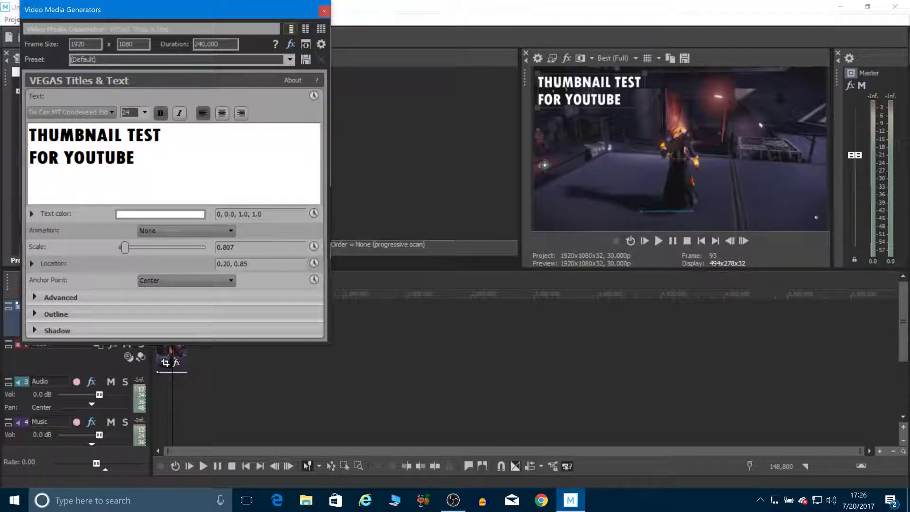
{"action": "key", "text": "ctrl+a"}
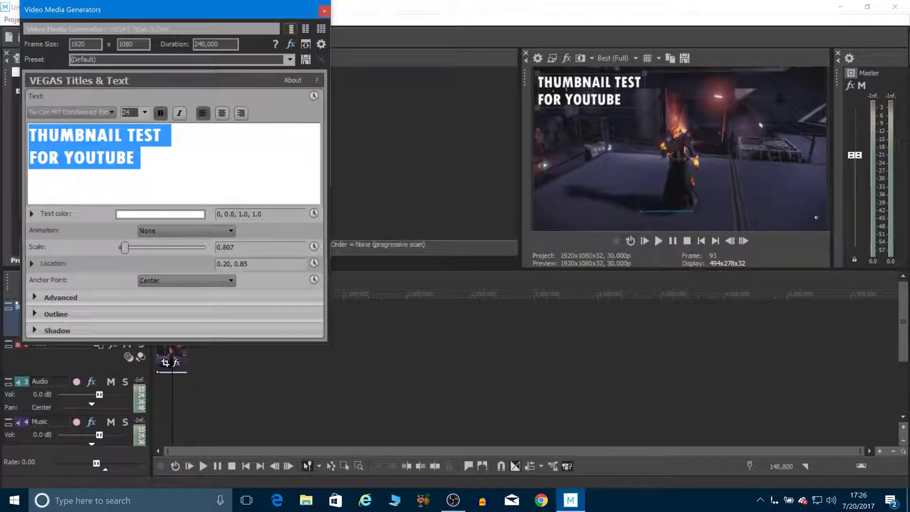
{"action": "left_click", "coordinate": [148, 219]}
{"action": "left_click", "coordinate": [141, 251]}
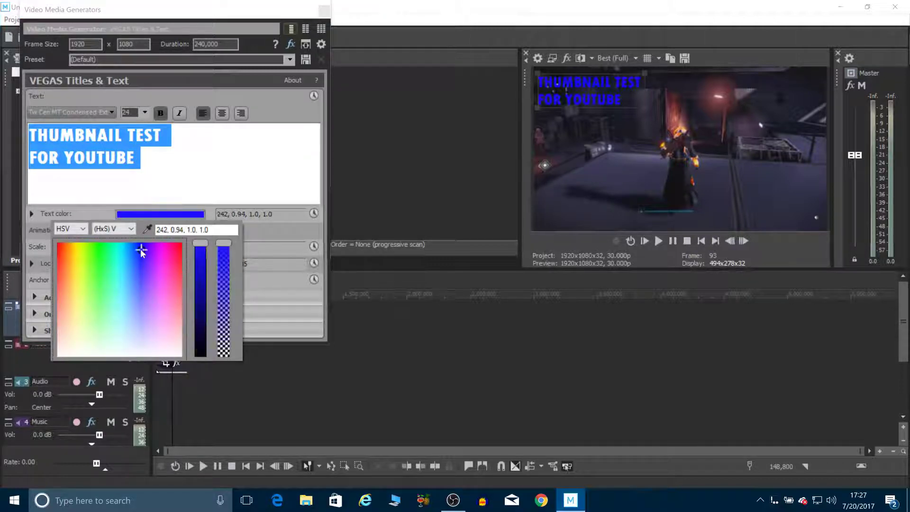
{"action": "left_click", "coordinate": [97, 247]}
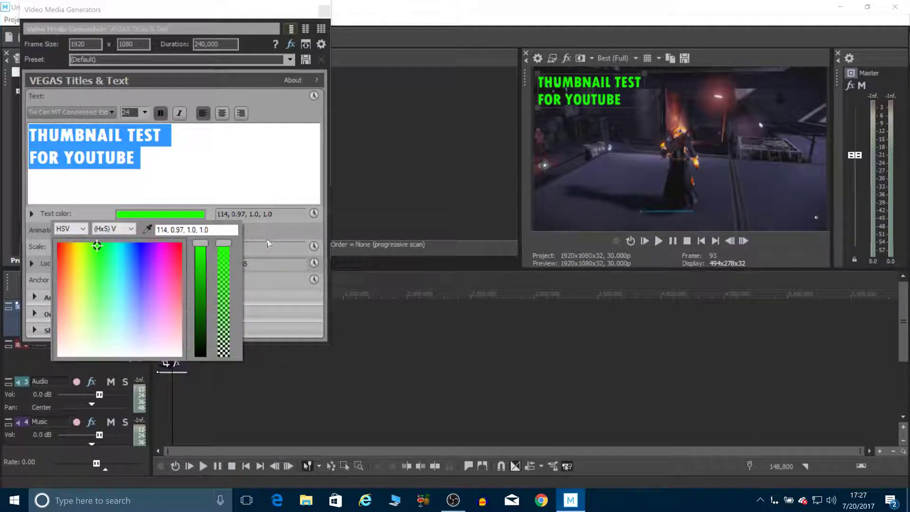
{"action": "key", "text": "alt+Tab"}
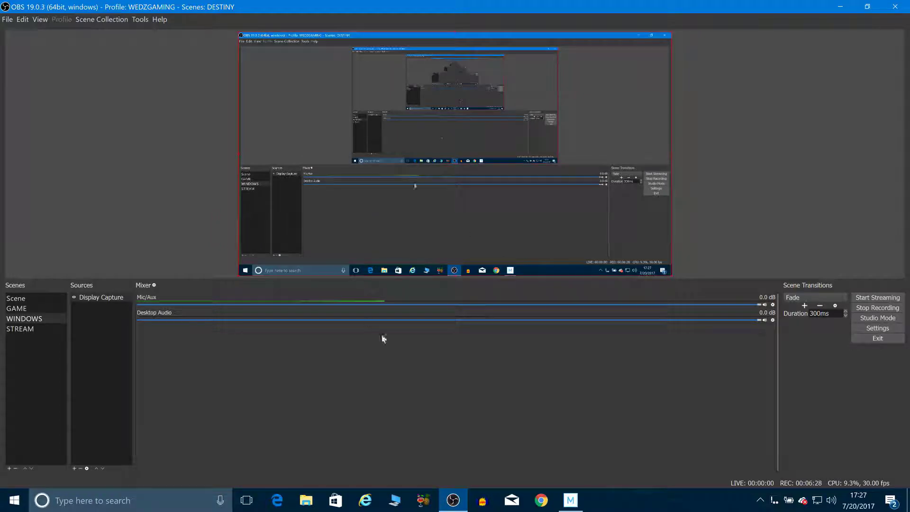
{"action": "left_click", "coordinate": [571, 500]}
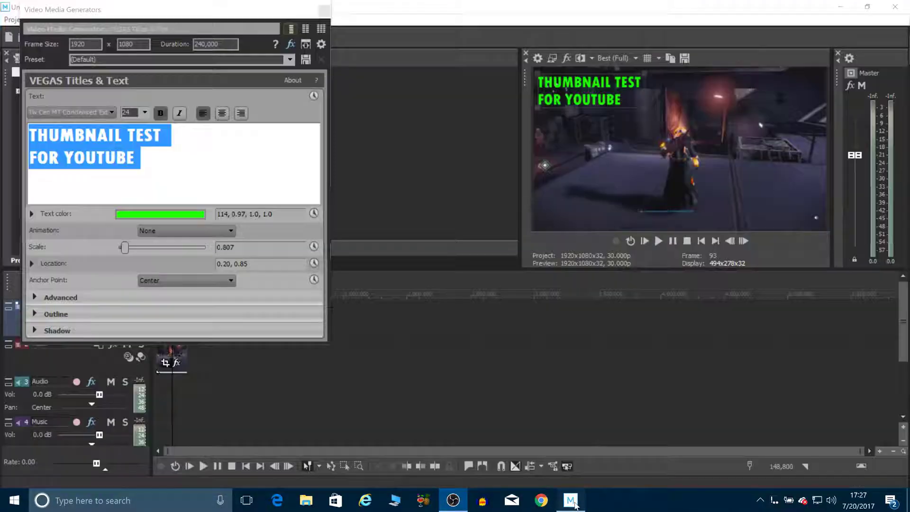